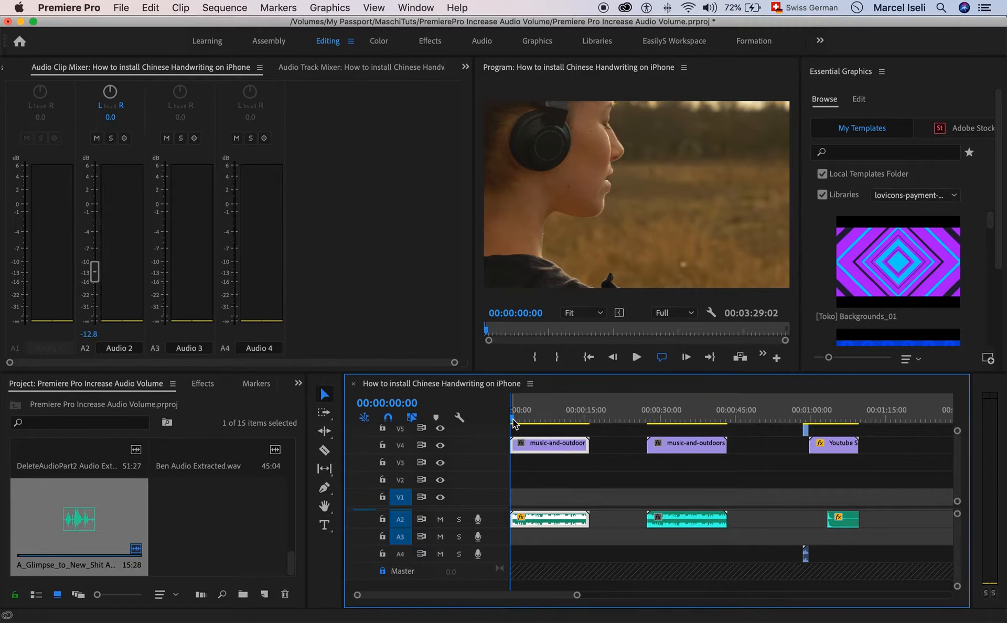
Play the sequence from the start to hear the first clip, briefly enlarging the Program monitor, and stop after about six seconds
drag(513, 419, 510, 417)
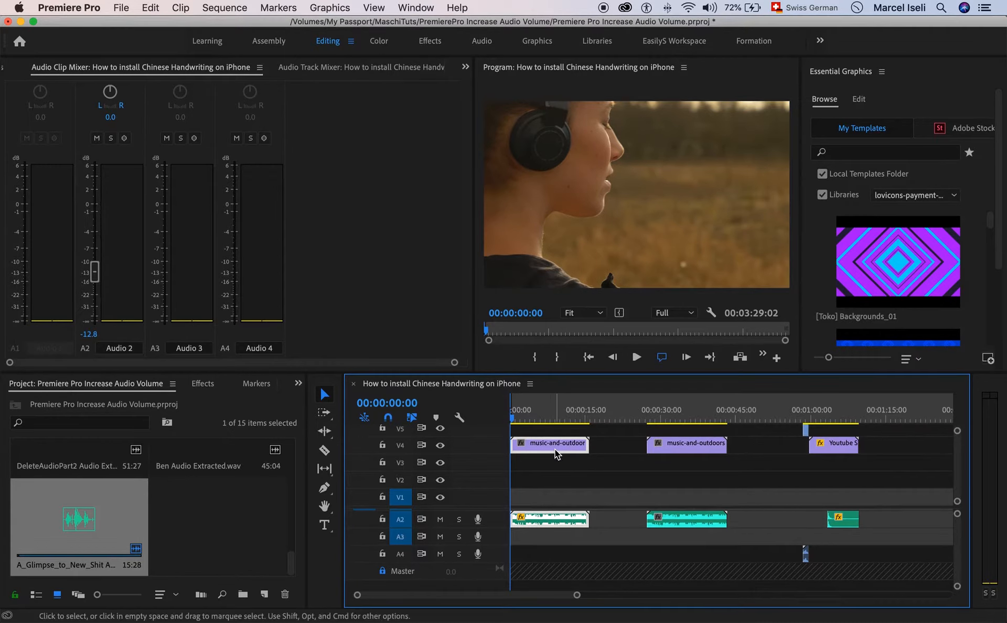
key(space)
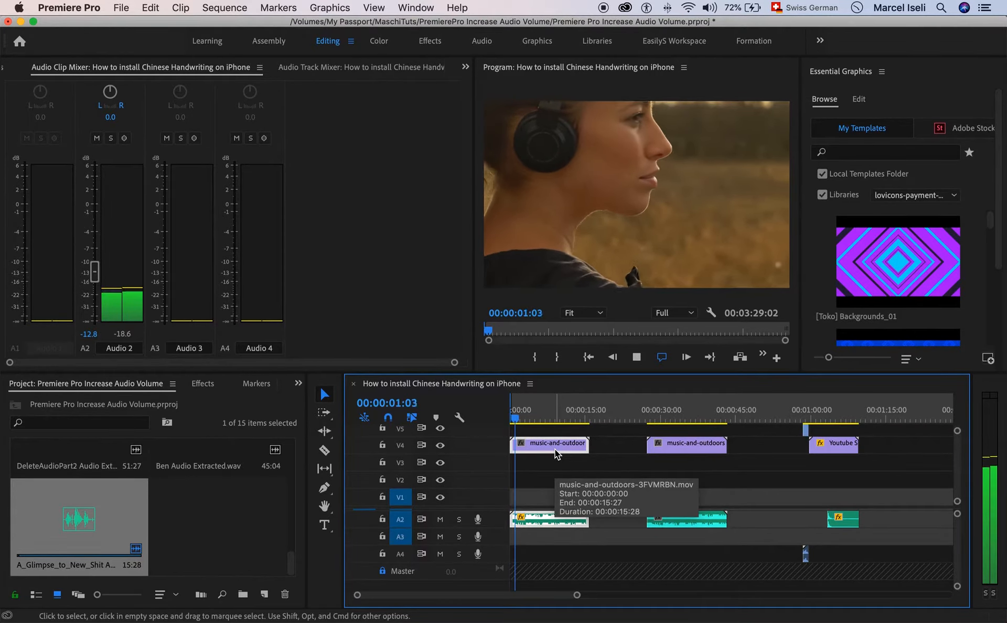
key(grave)
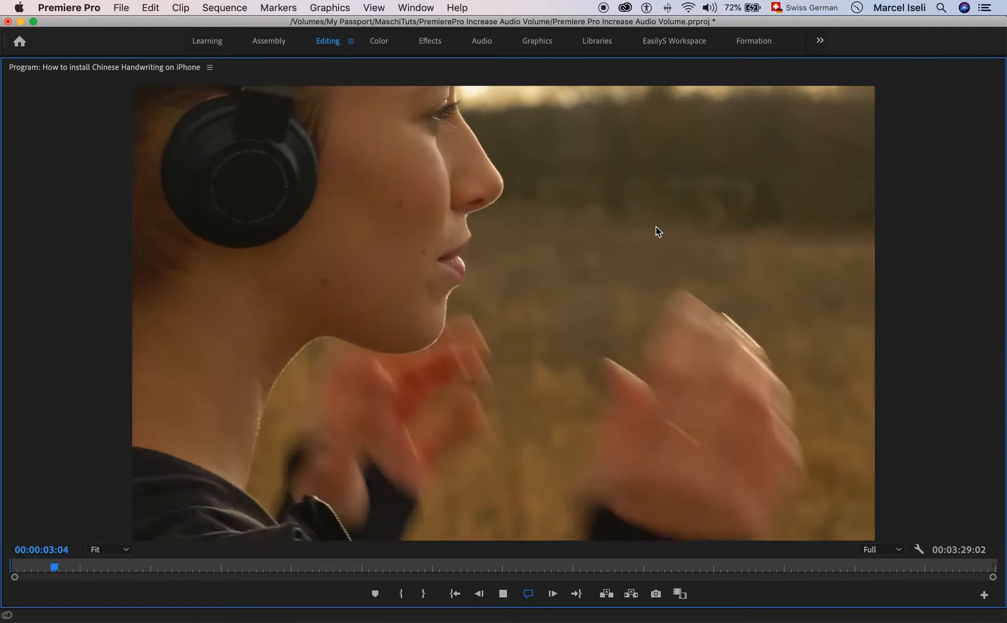
key(grave)
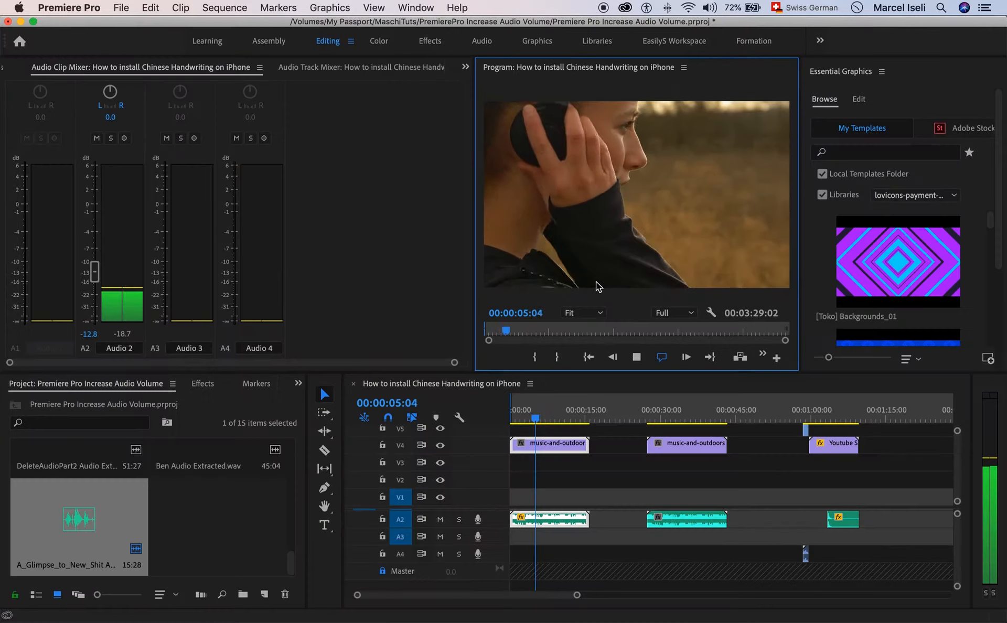
key(space)
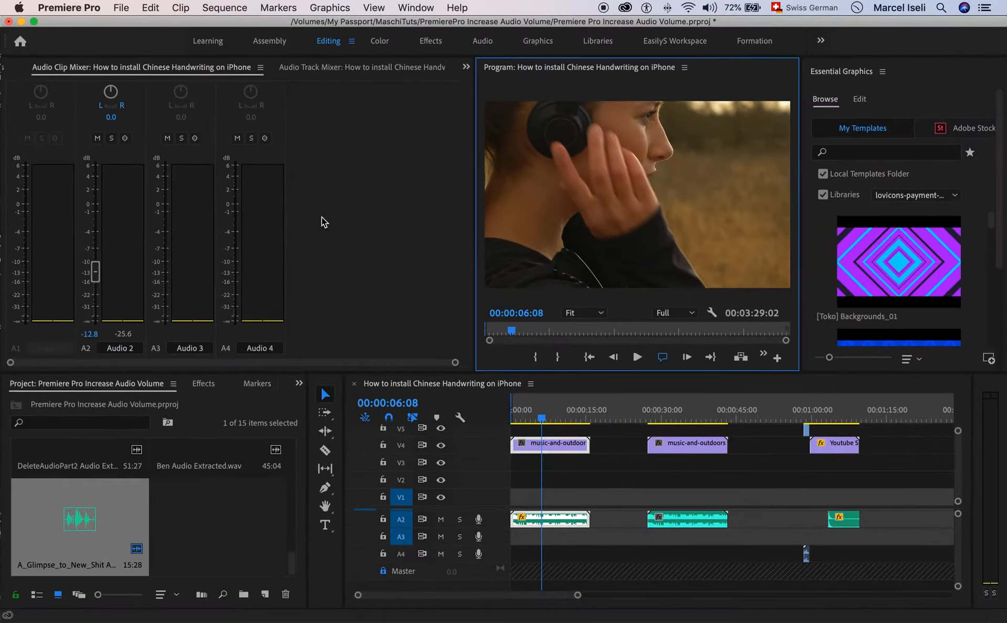
click(637, 12)
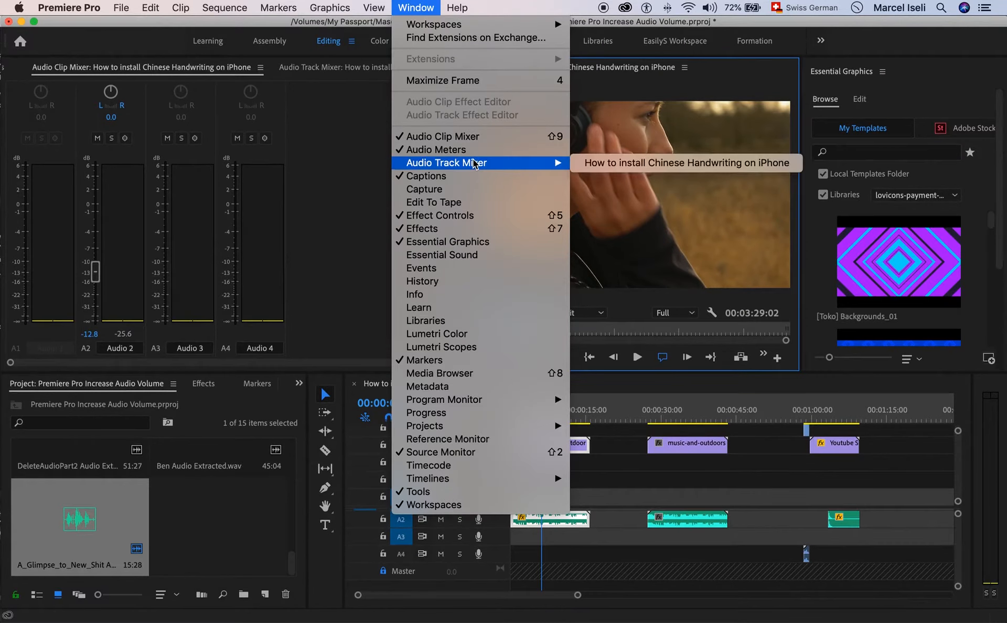
click(336, 153)
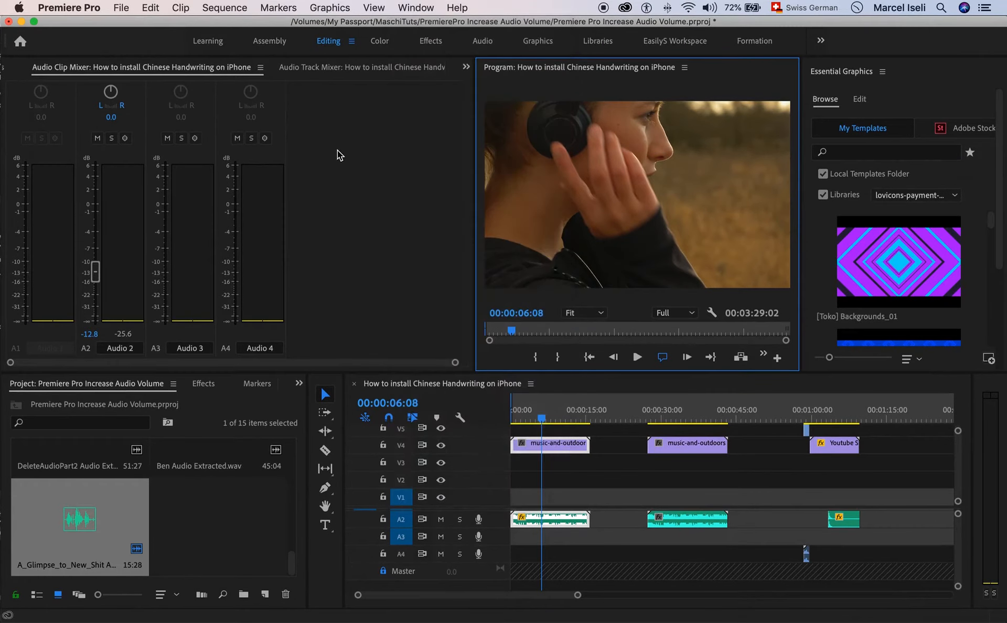
drag(291, 24, 296, 25)
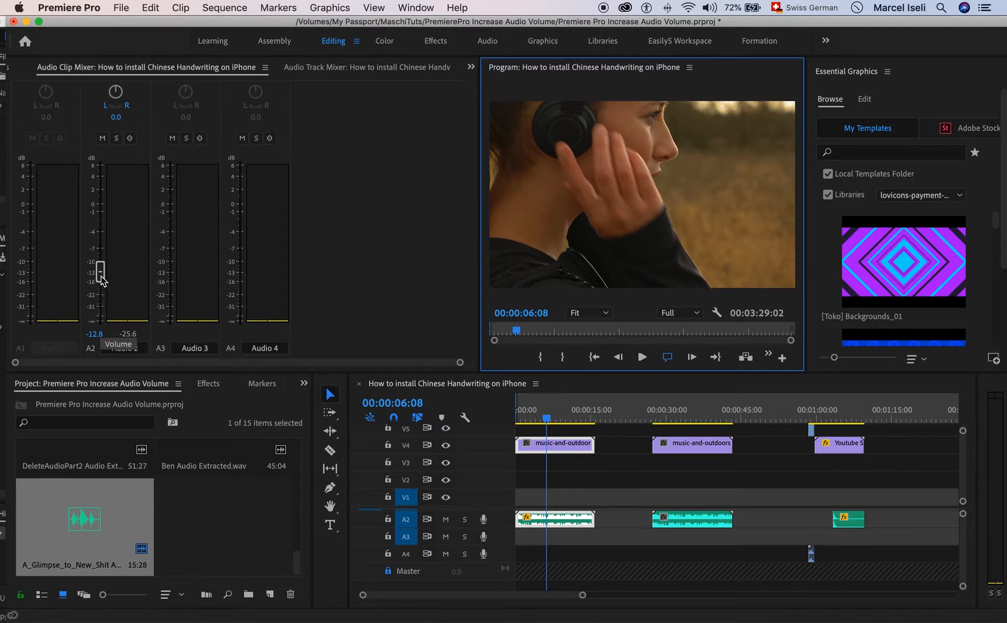
Raise the Audio 2 clip volume to -4.0 dB in the Audio Clip Mixer and play the first clip from the start
drag(101, 281, 106, 233)
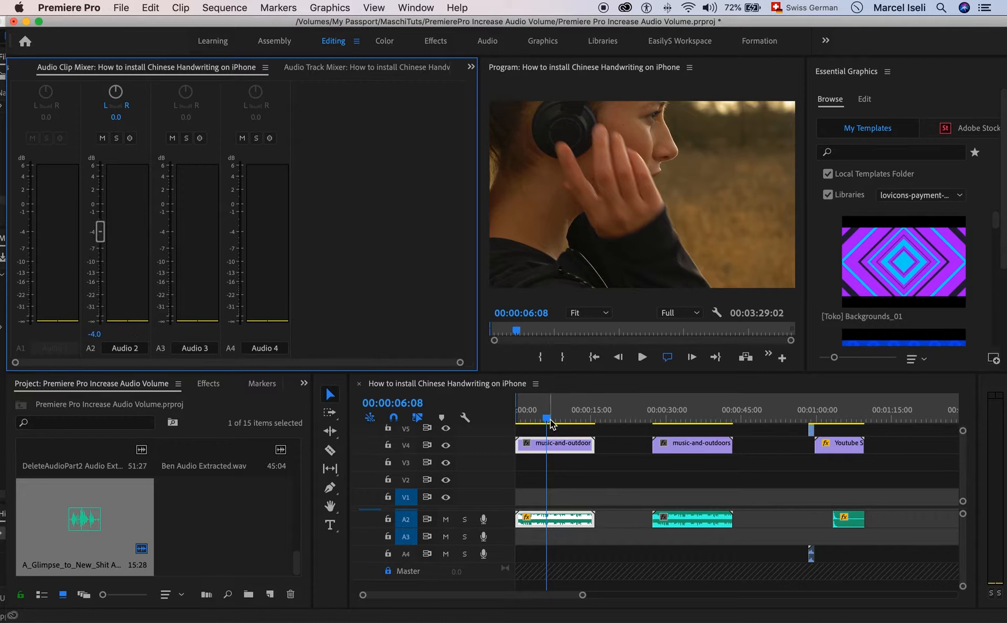
key(Home)
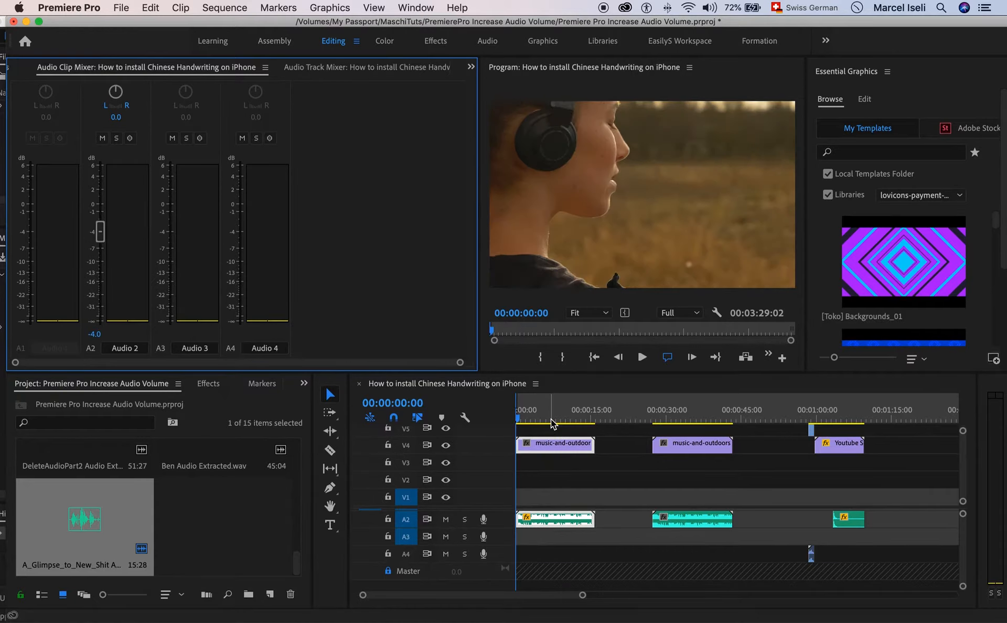
key(space)
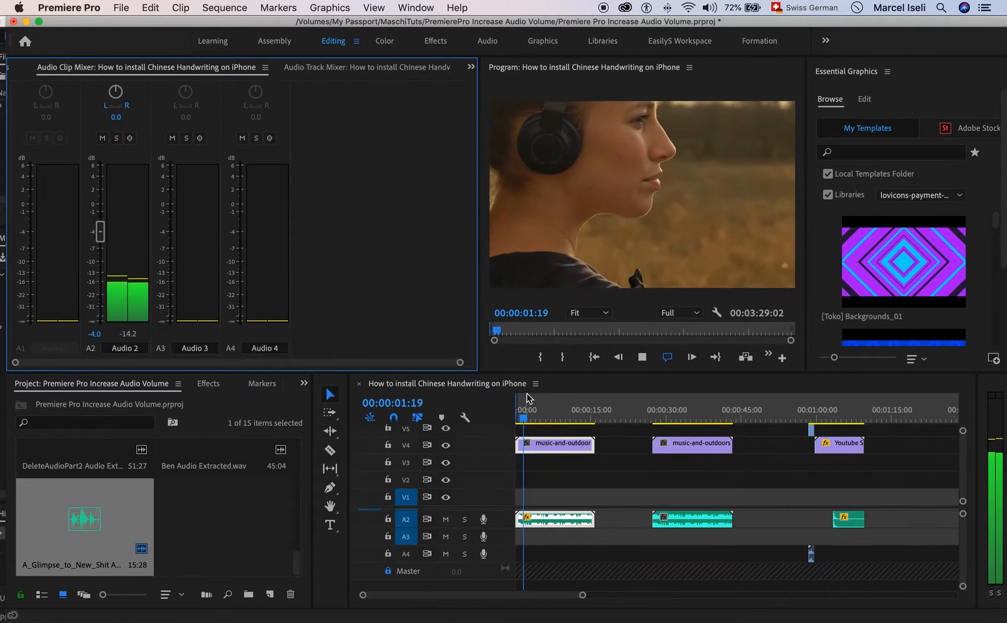
key(F12)
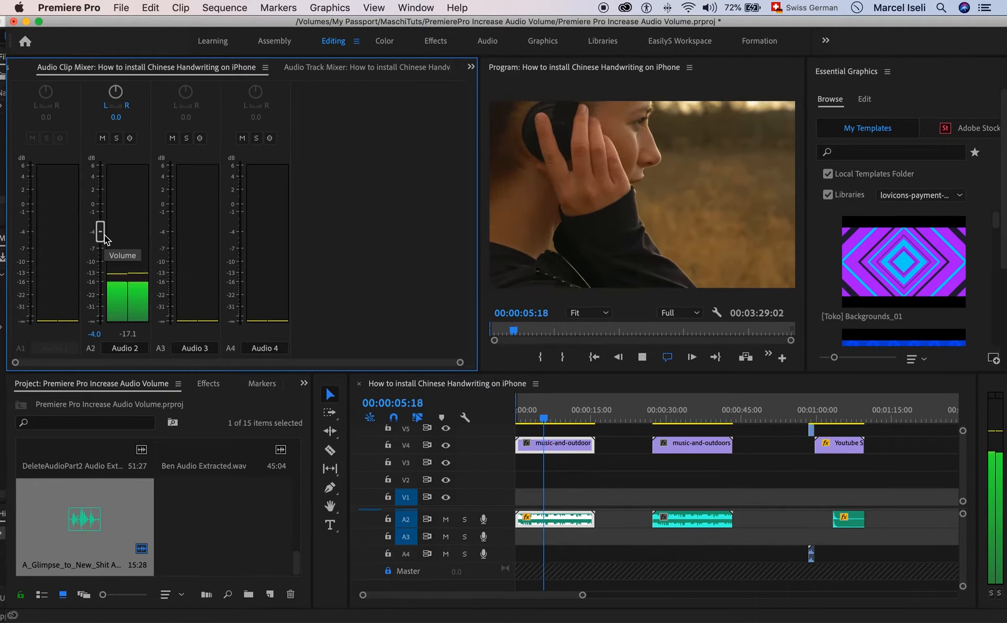
key(space)
Raise the Audio 2 clip volume to 1.5 dB in the Audio Clip Mixer and play the first clip from the start
drag(100, 233, 101, 193)
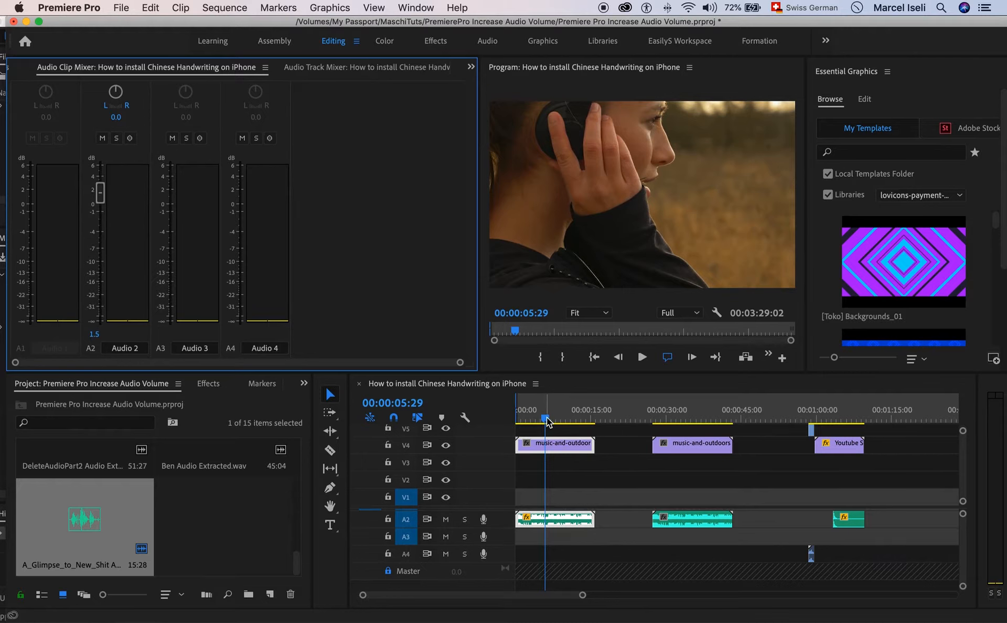
drag(547, 422, 492, 417)
key(space)
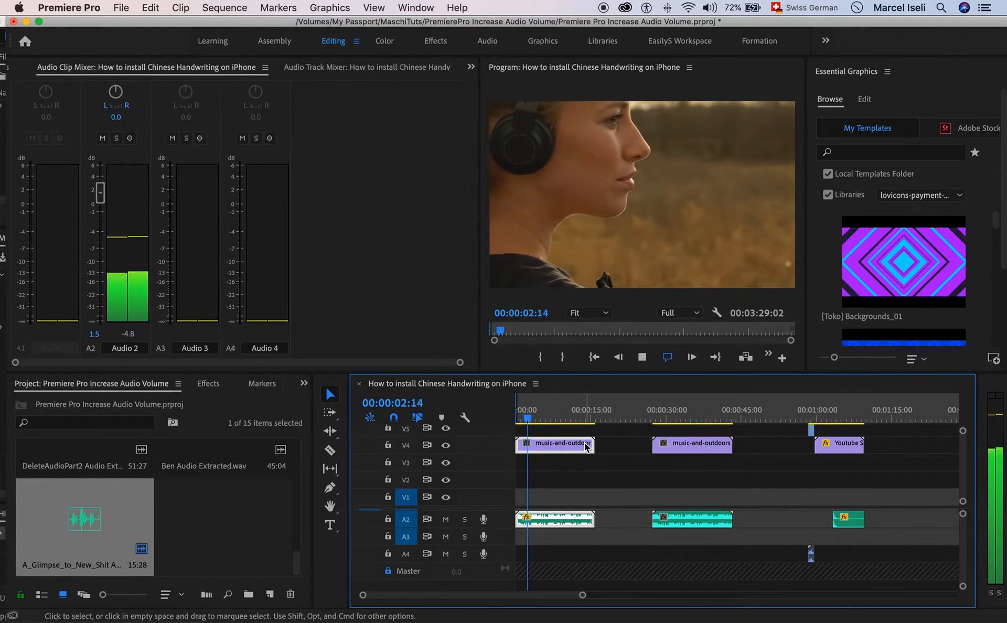
key(space)
key(space)
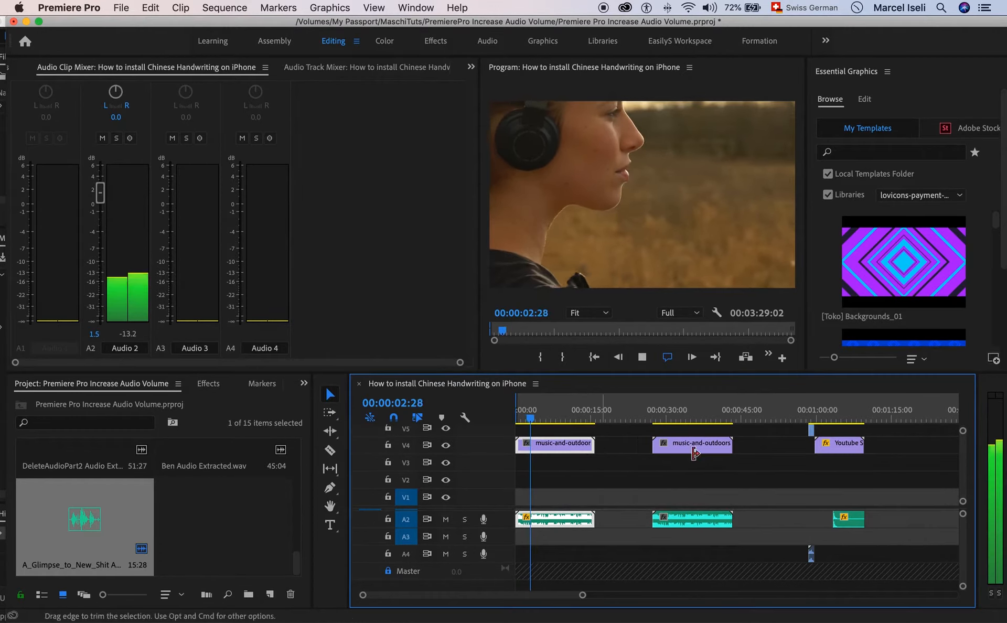
key(space)
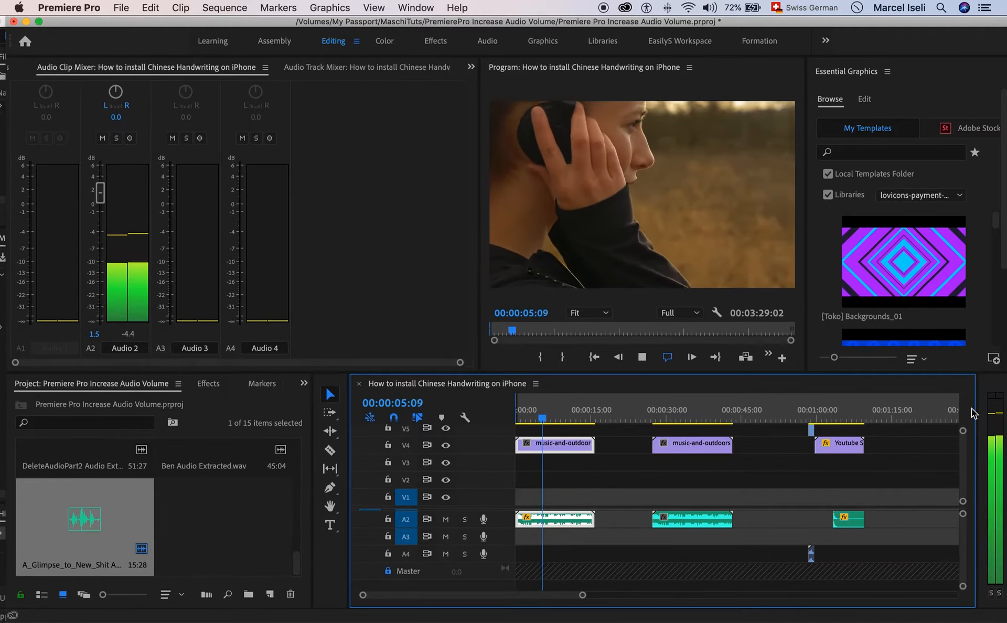
key(space)
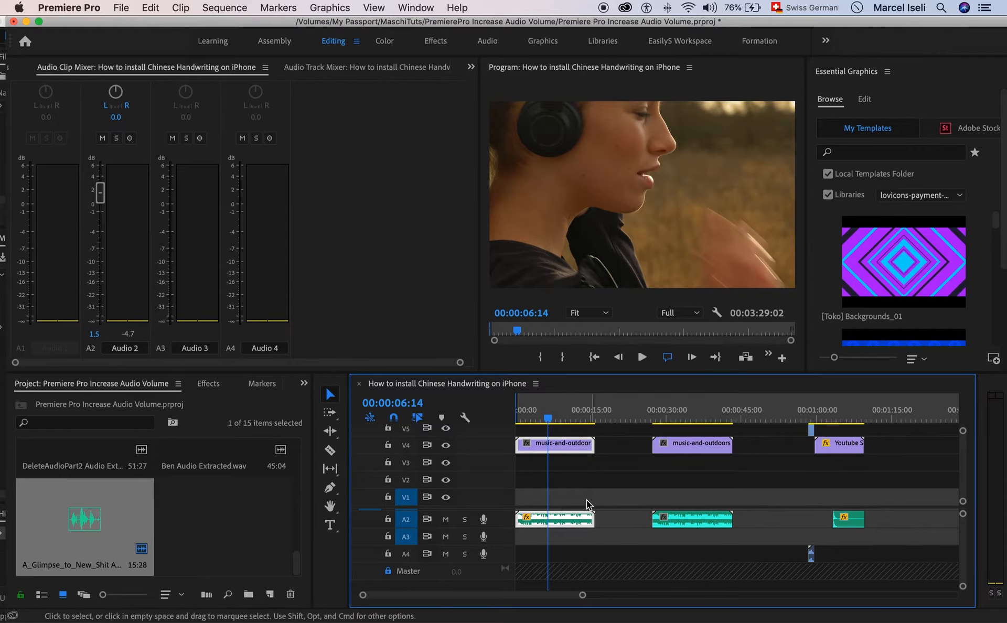
click(701, 519)
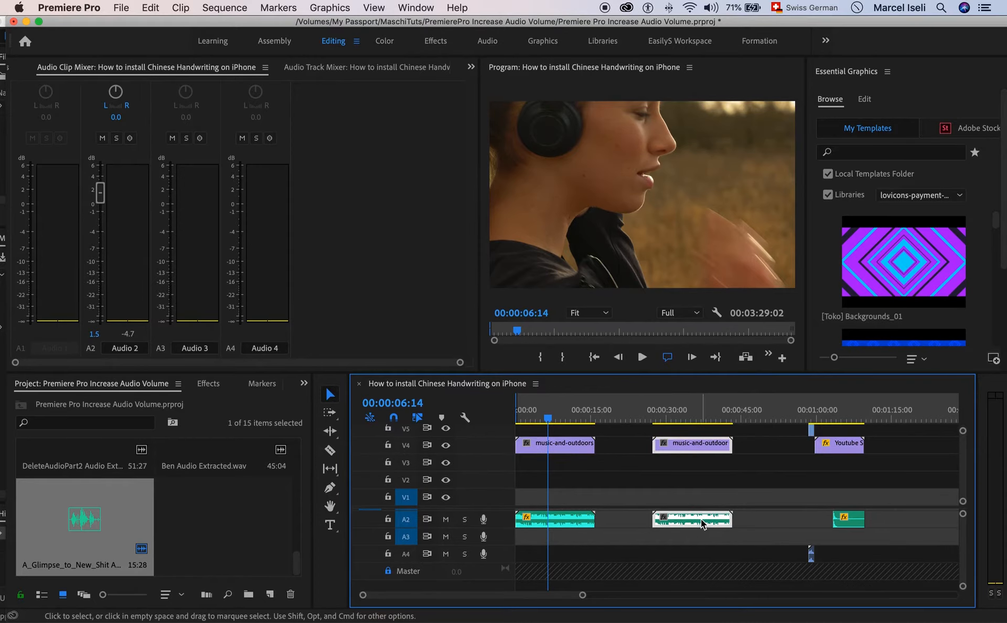
click(551, 521)
click(698, 524)
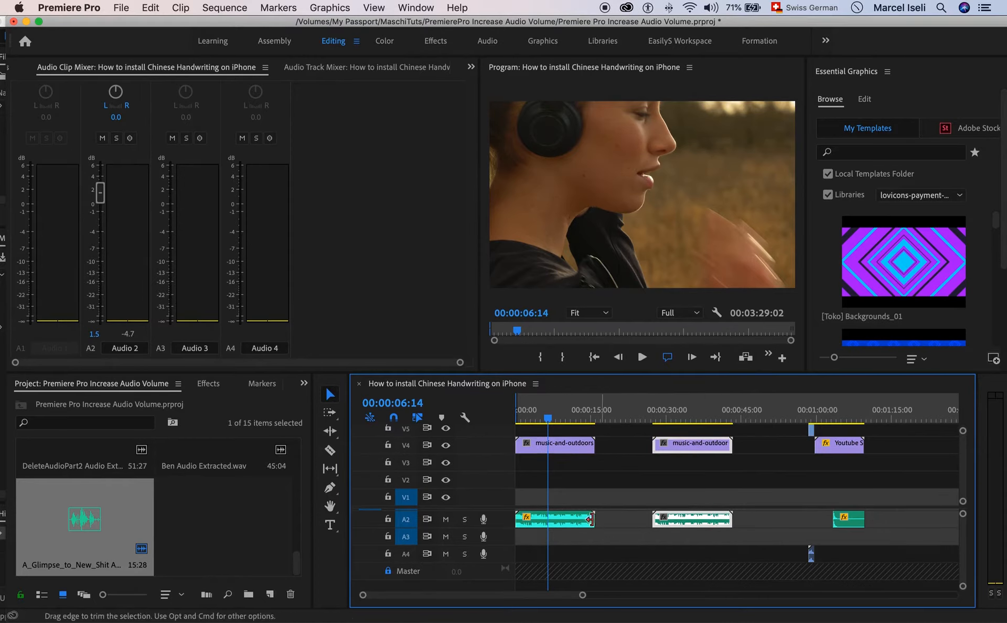
click(579, 520)
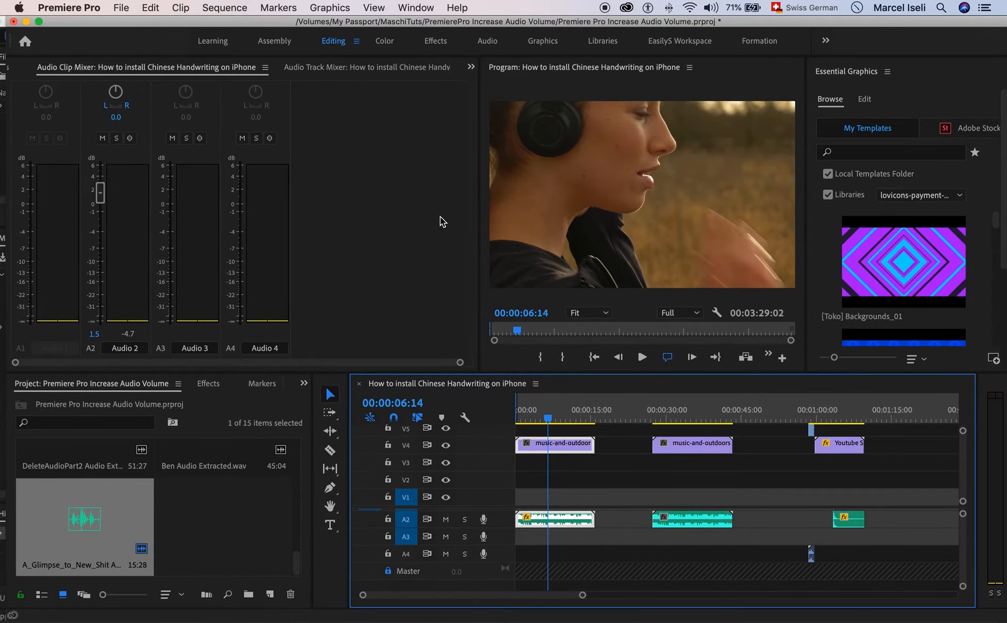
Show the Audio Track Mixer for the sequence "How to install Chinese Handwriting on iPhone"
click(429, 7)
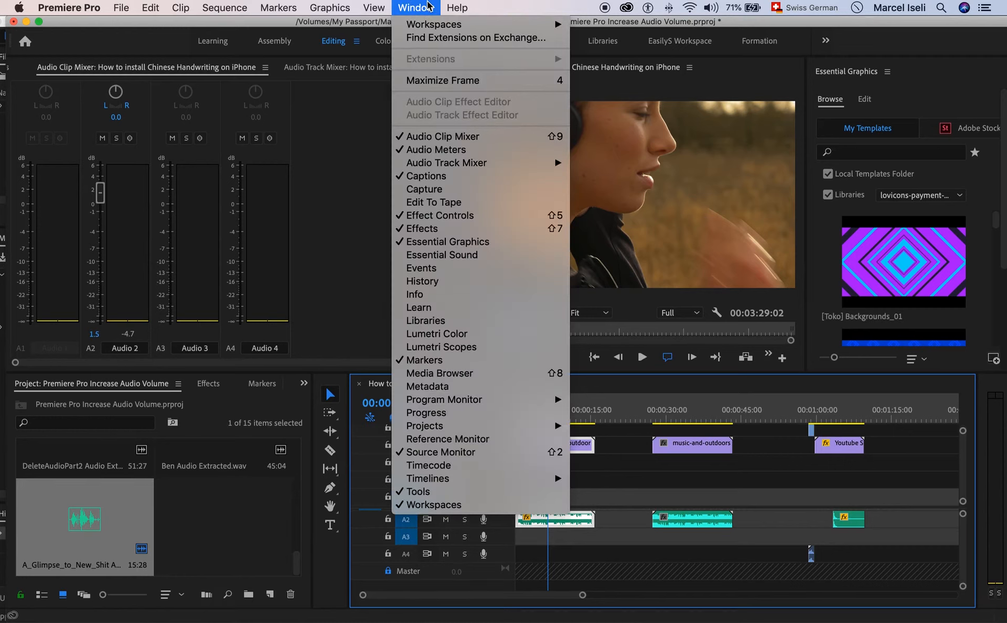
mouse_move(471, 163)
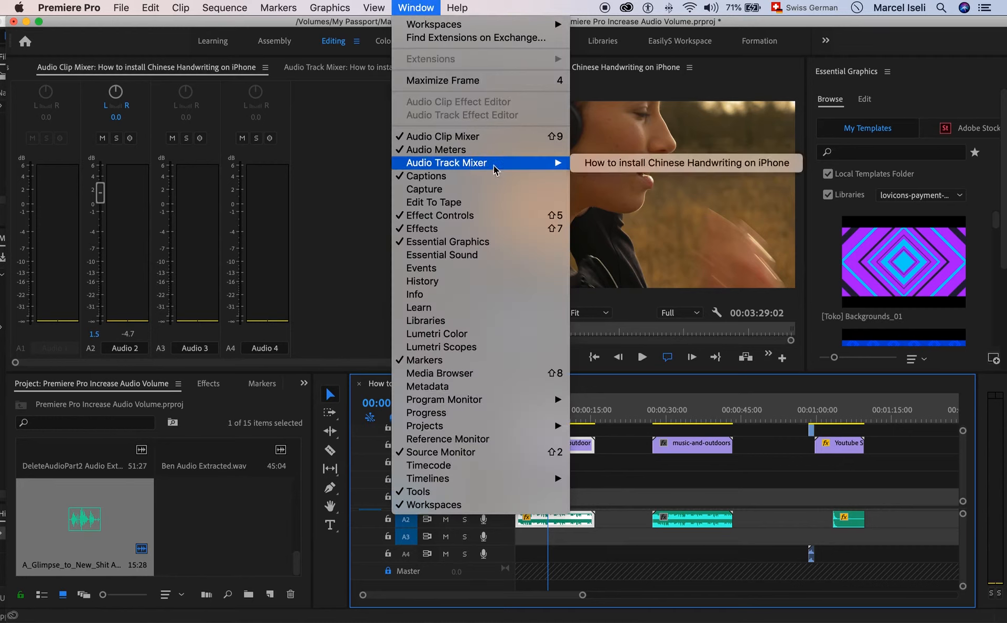
click(651, 167)
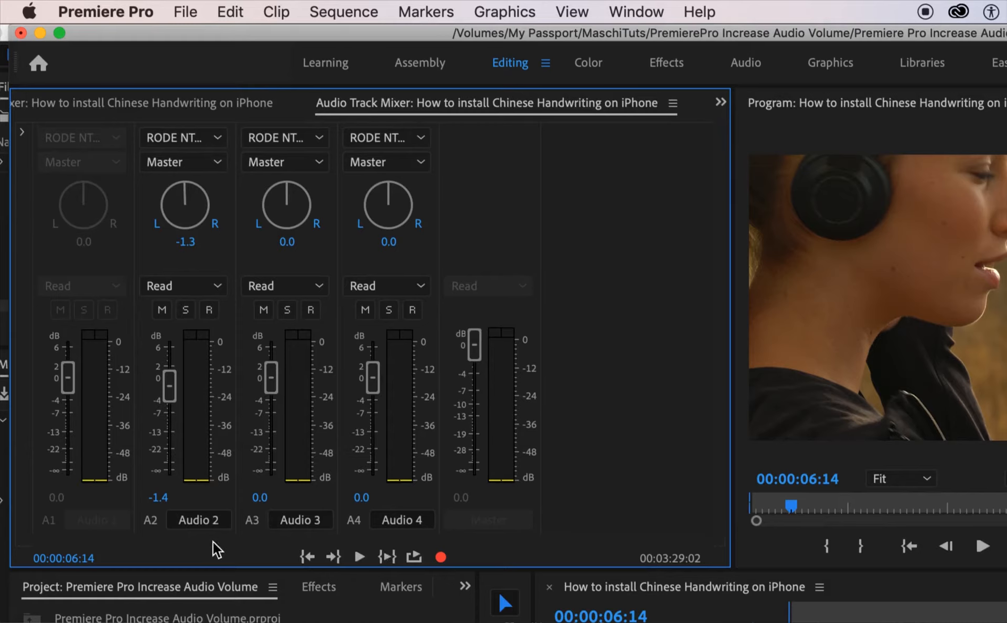
Lower the Audio 2 track volume to -8.5 dB and play parts of the first and second music clips to compare
drag(171, 383, 176, 424)
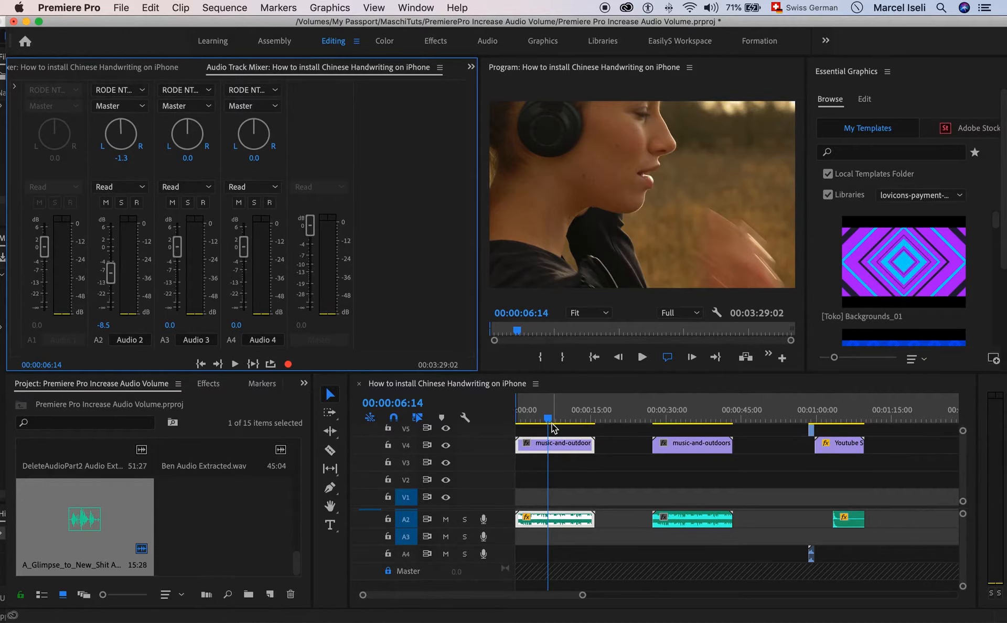
click(479, 424)
key(Home)
key(space)
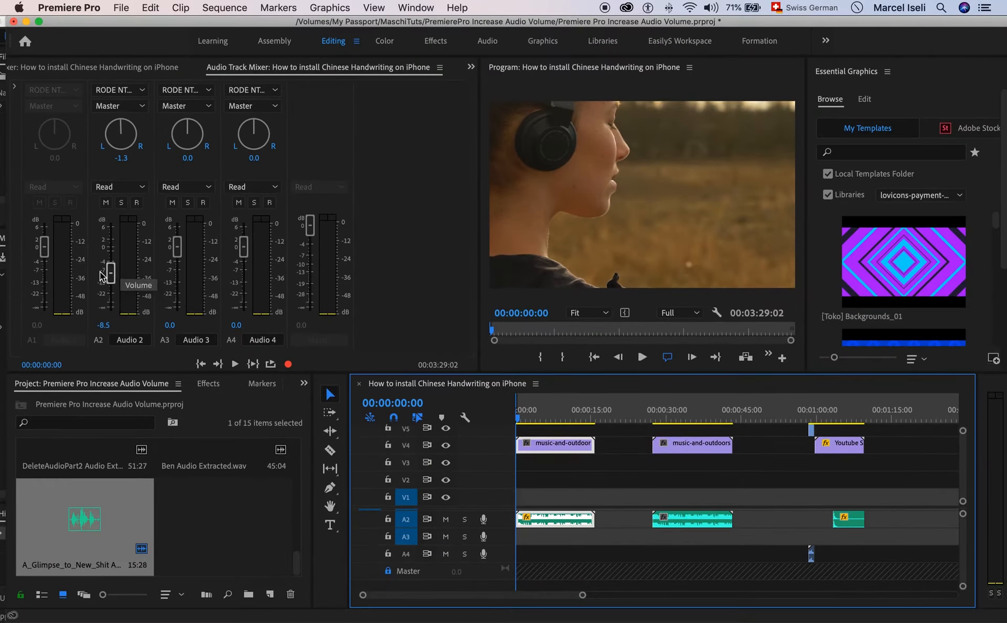
key(space)
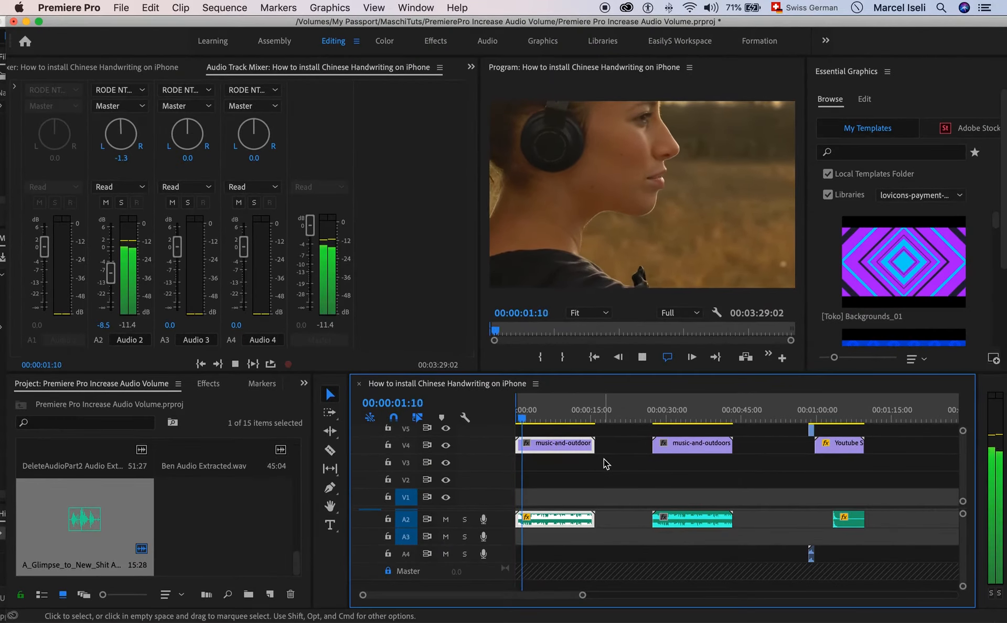
key(space)
drag(531, 417, 649, 421)
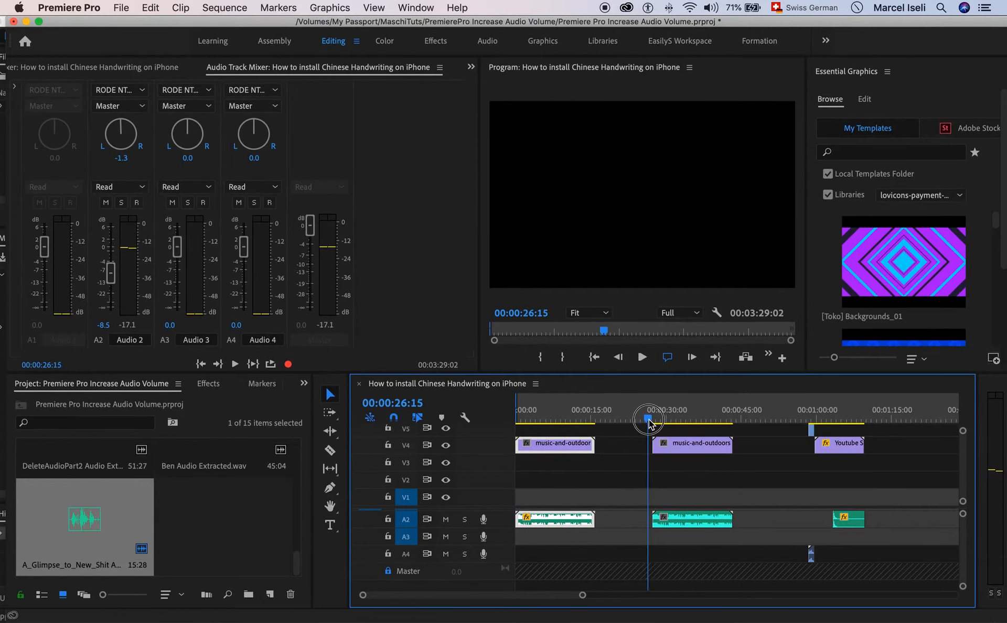
key(space)
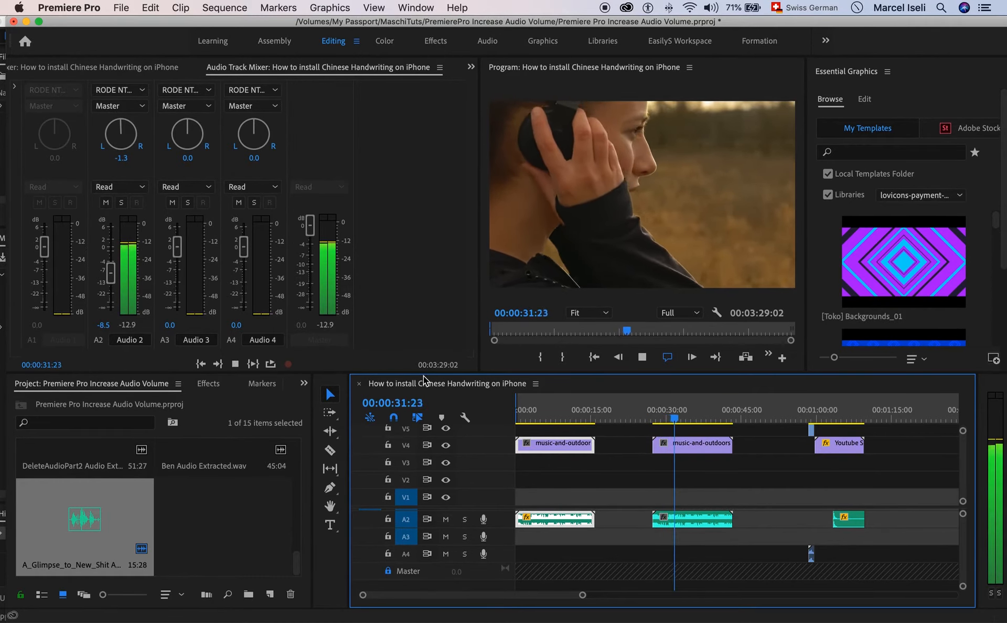
key(space)
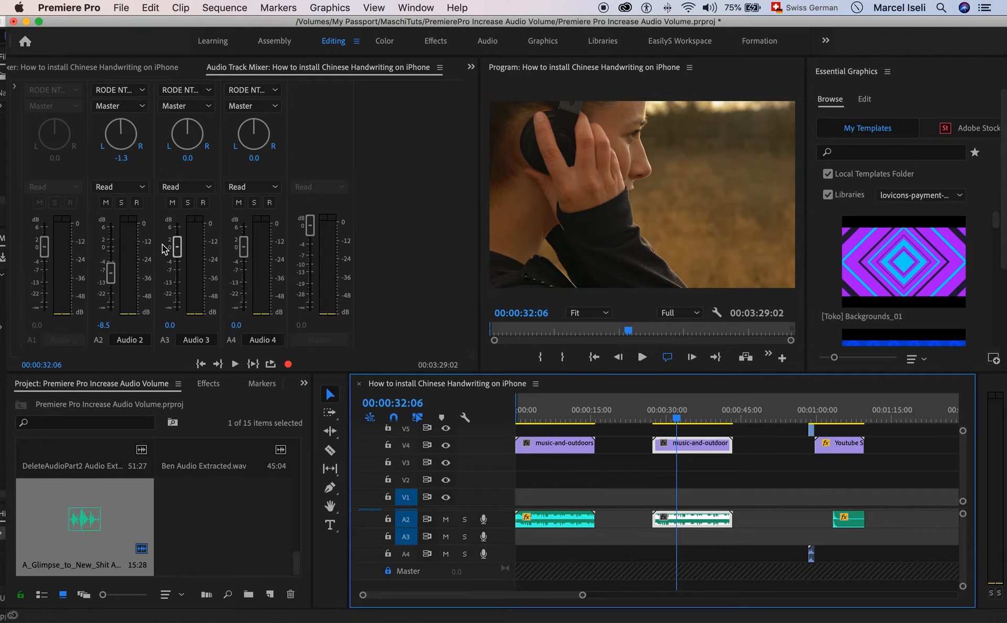
Raise the Audio 2 track volume to 2.8 dB in the Audio Track Mixer
drag(110, 274, 116, 236)
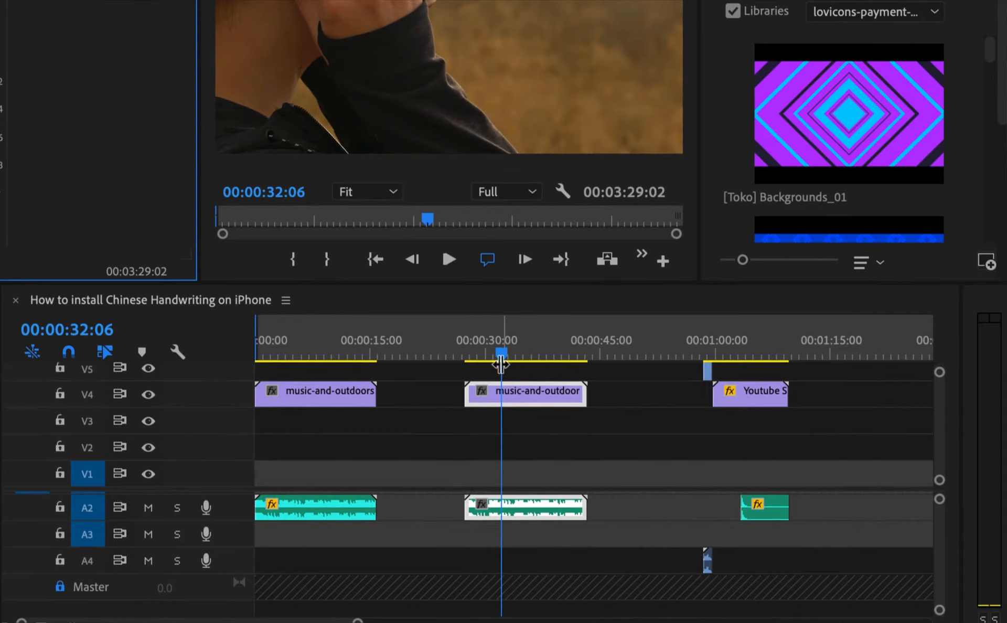
Review the Audio Gain options for the second music-and-outdoors audio clip and cancel without applying any change
right_click(507, 507)
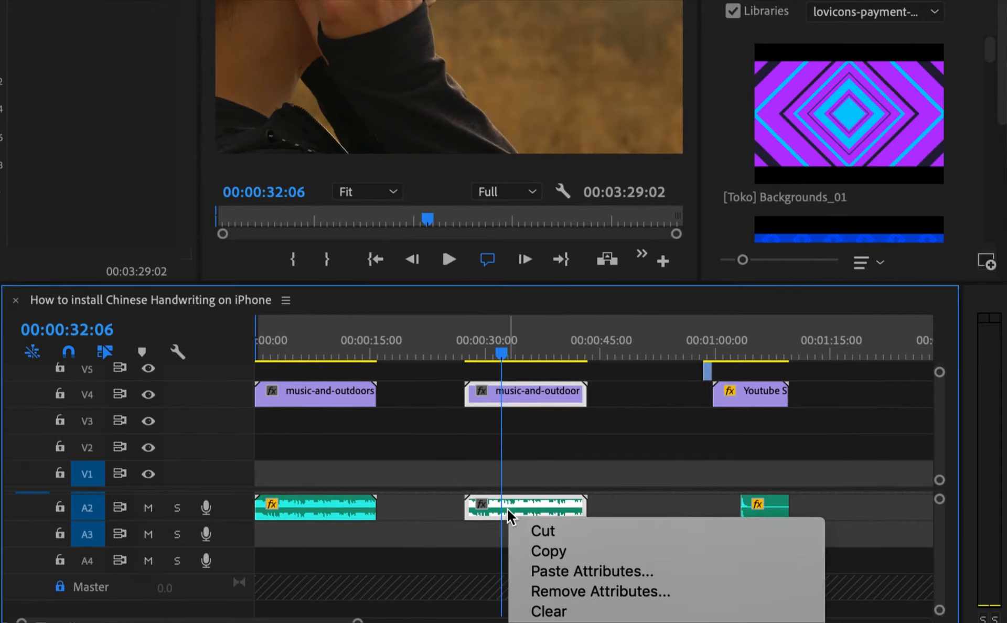
scroll(577, 571, down, 10)
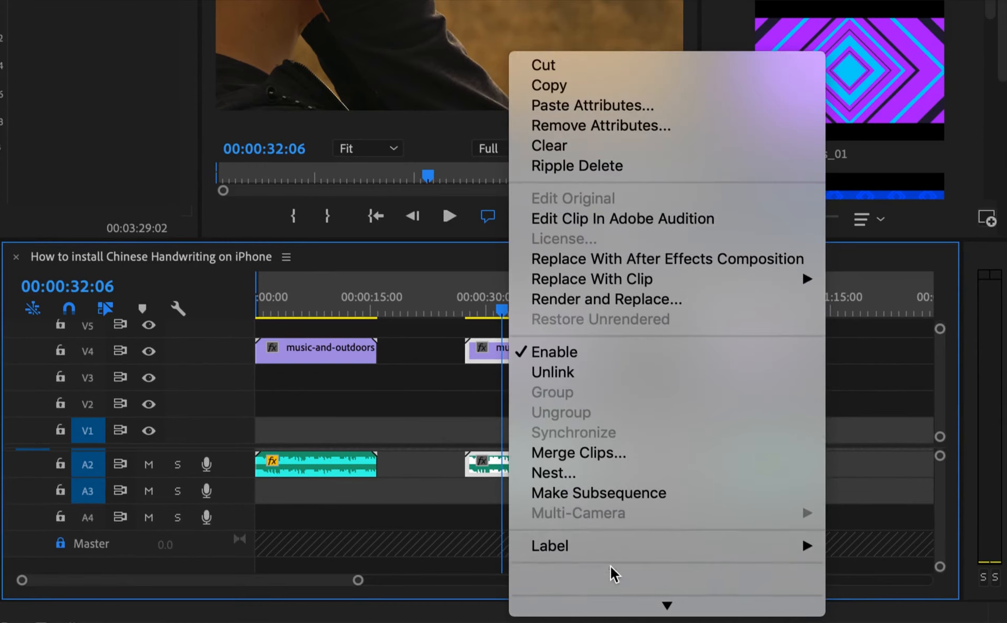
mouse_move(648, 613)
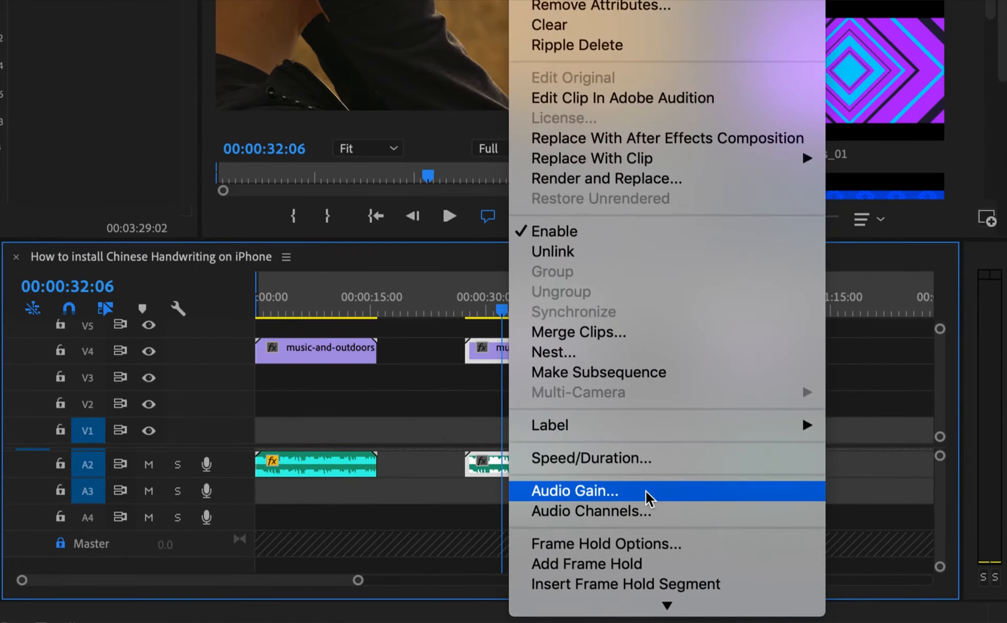
click(649, 496)
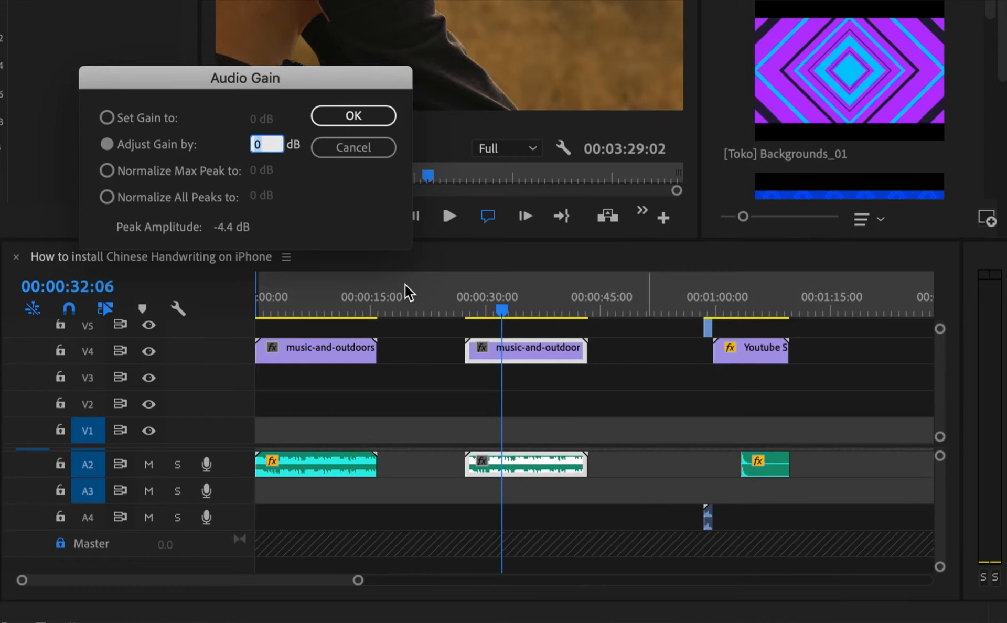
click(369, 146)
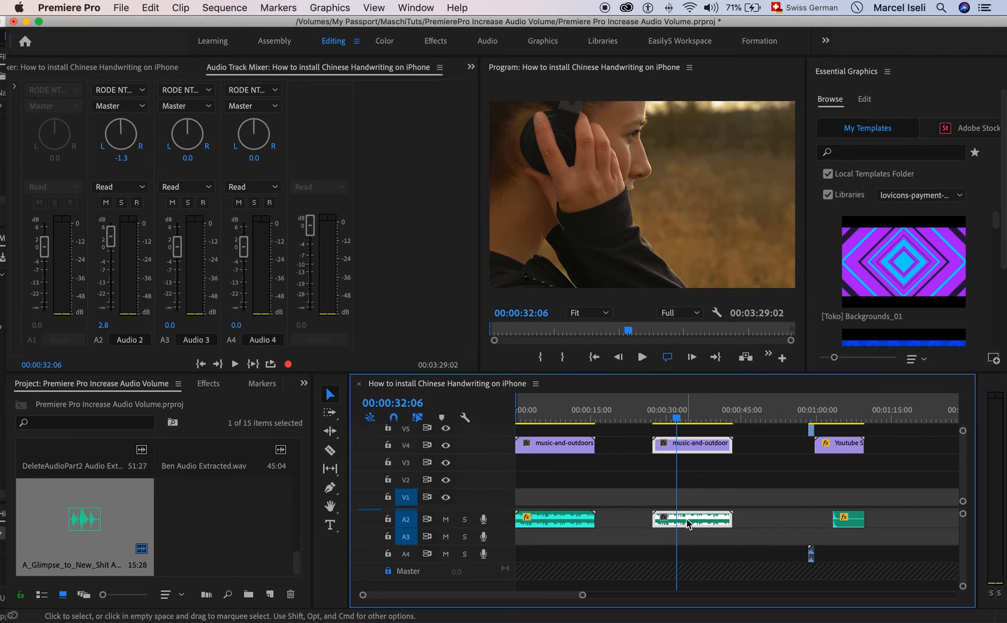
Expand the Audio 2 track and open the second music-and-outdoors audio clip for editing in Adobe Audition
double_click(498, 522)
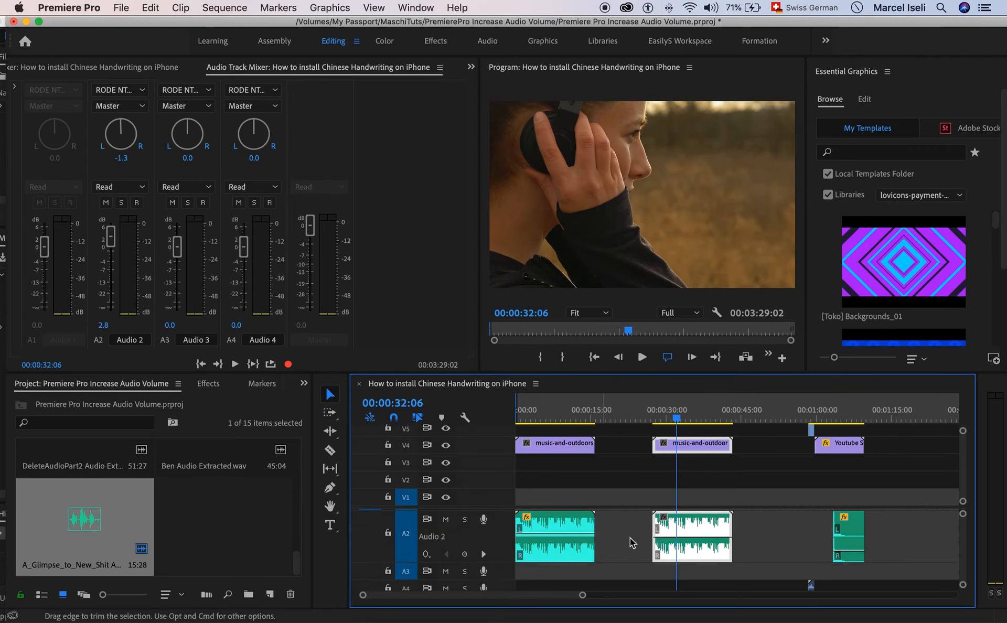
right_click(696, 548)
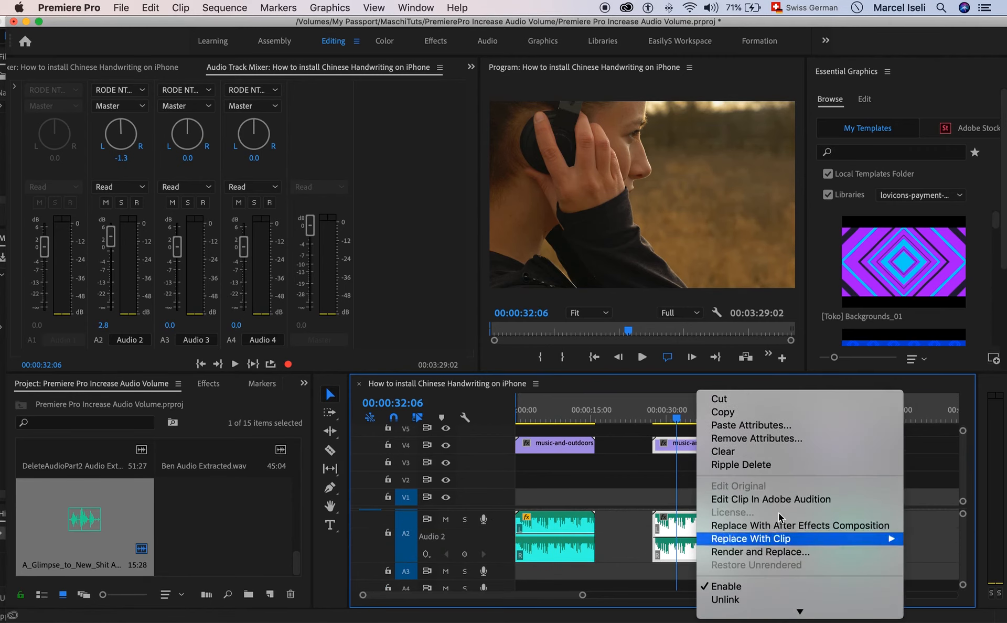
click(776, 500)
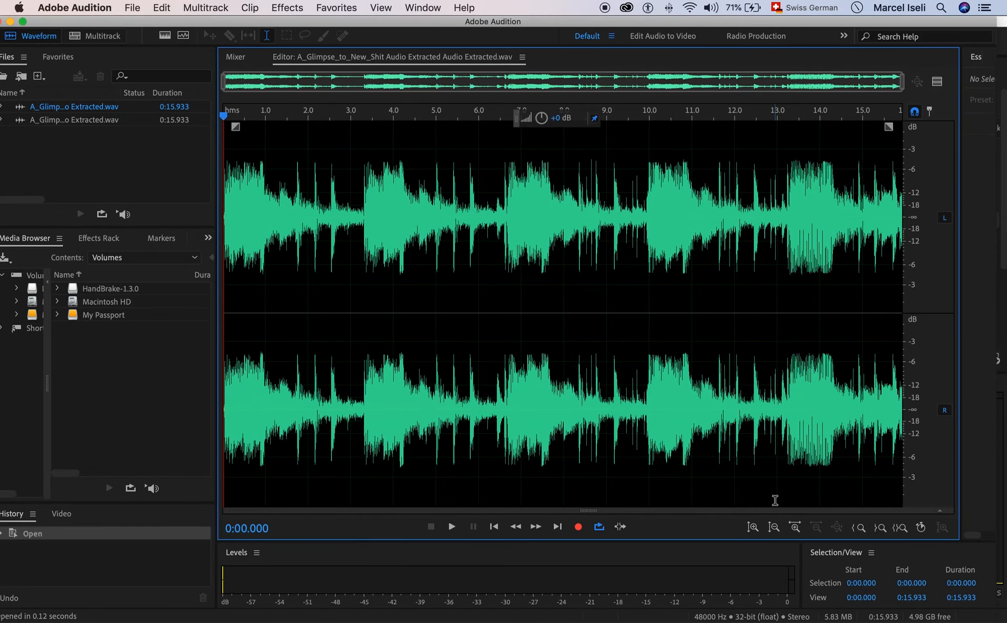
Select the entire waveform of the extracted clip and amplify it by 5 dB
double_click(567, 277)
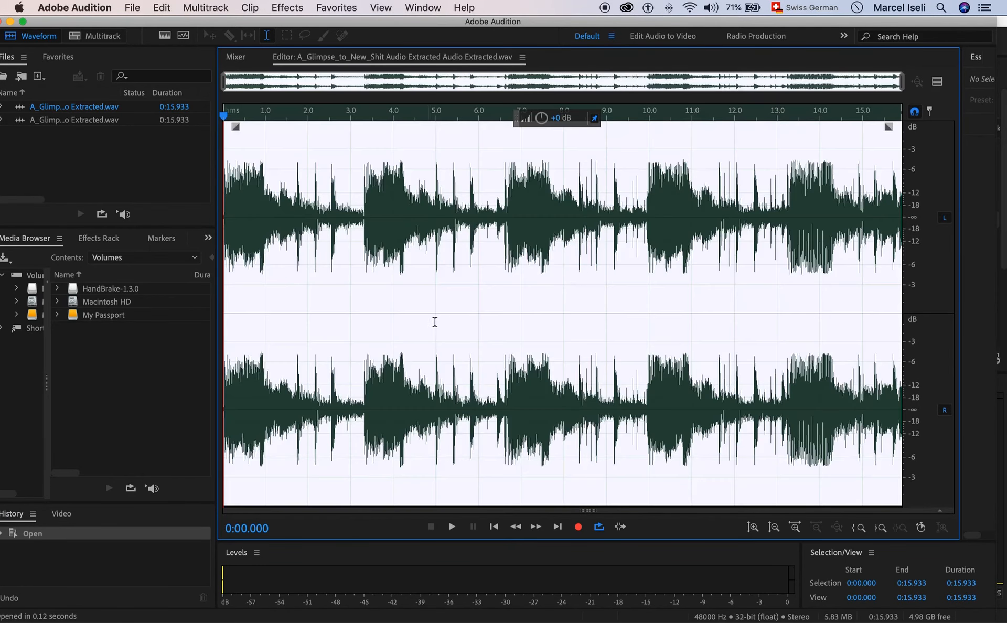
click(478, 321)
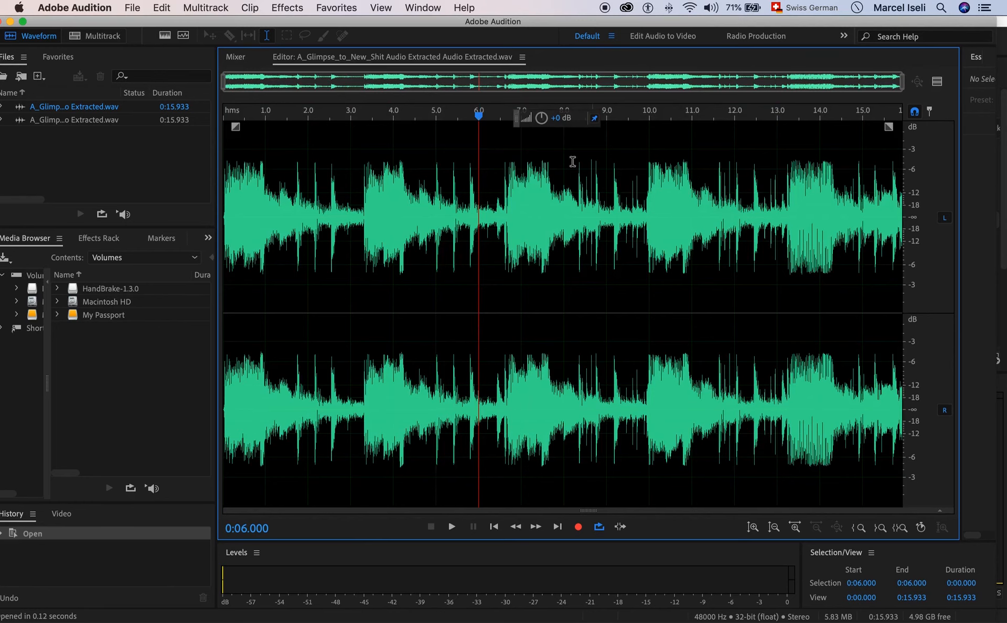
double_click(569, 251)
click(557, 118)
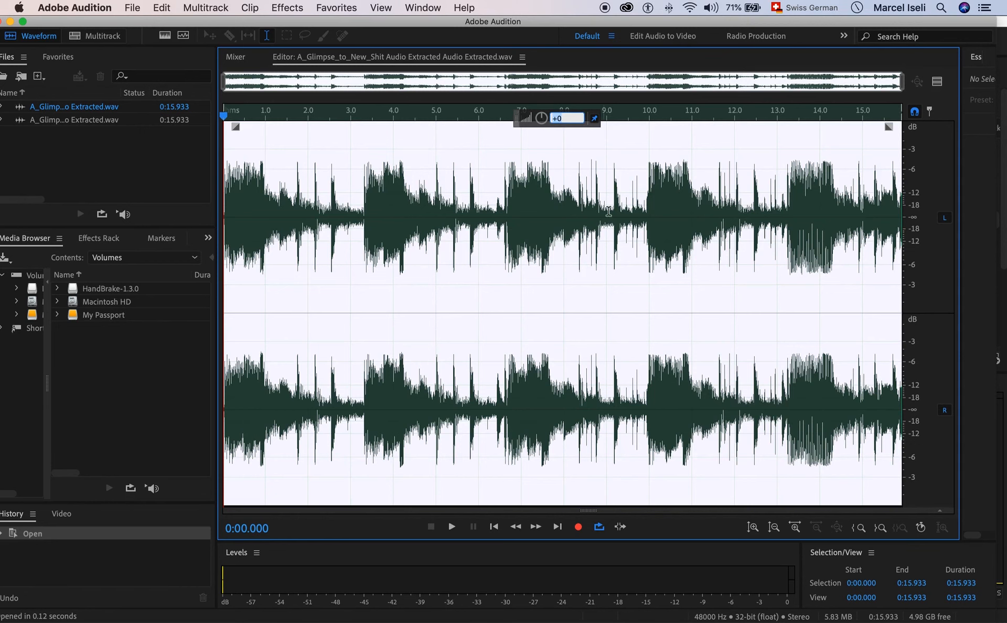
text(5)
key(Return)
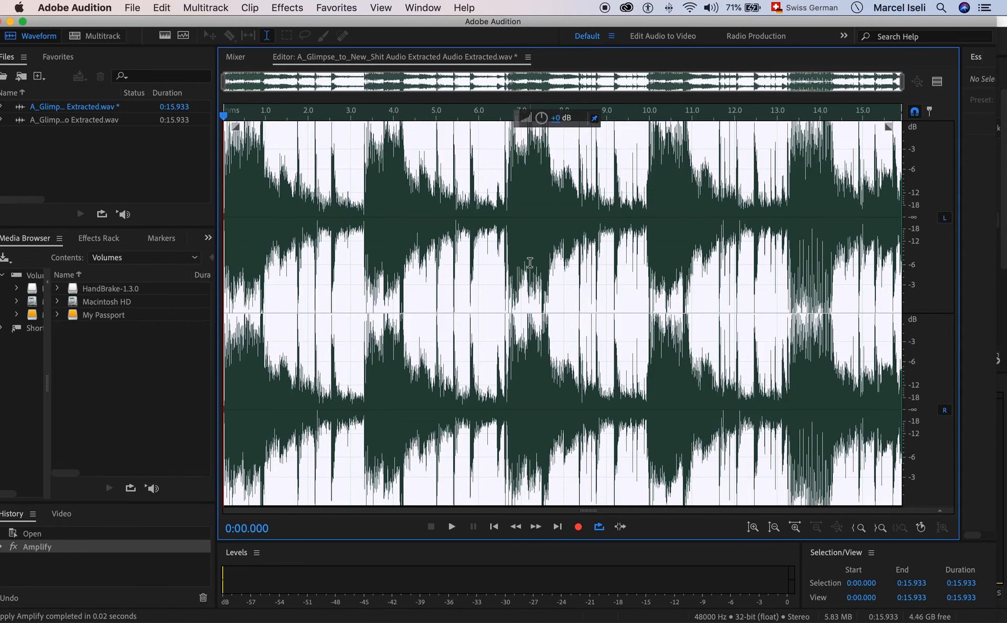
Undo the amplification of the waveform and switch back to Premiere Pro
key(super+z)
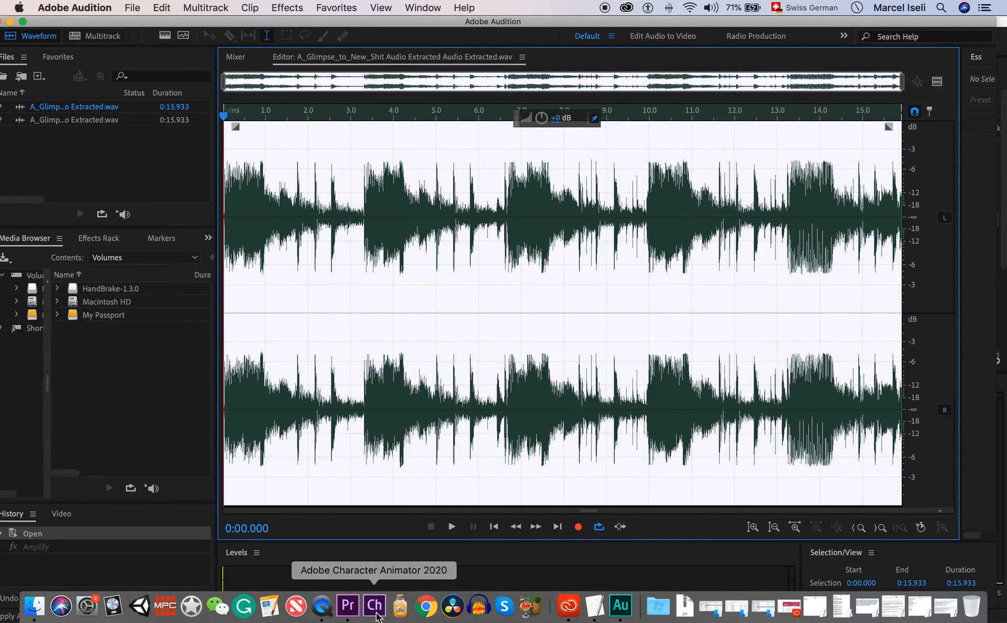
click(348, 609)
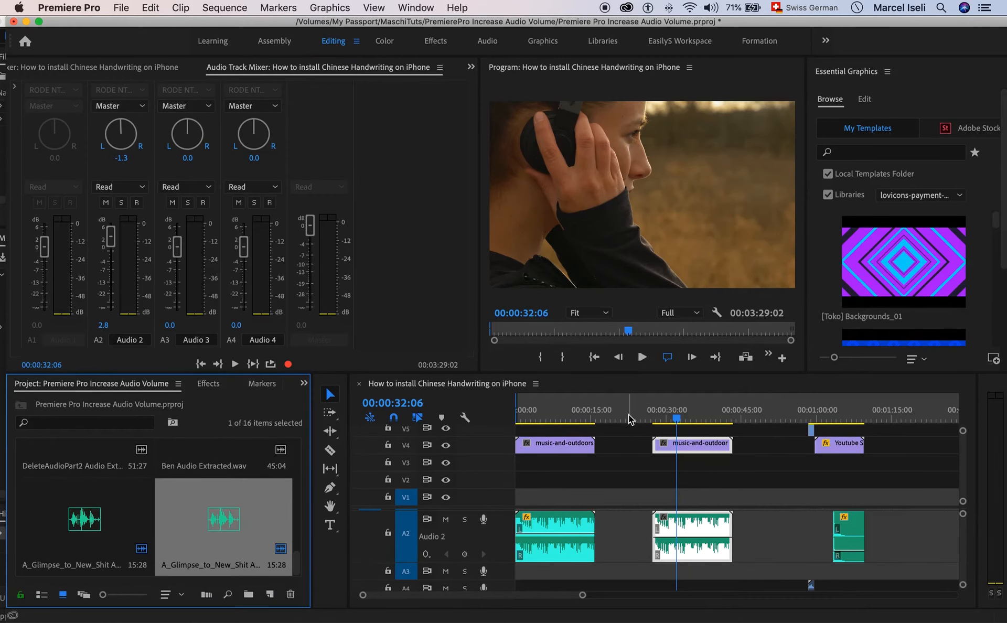